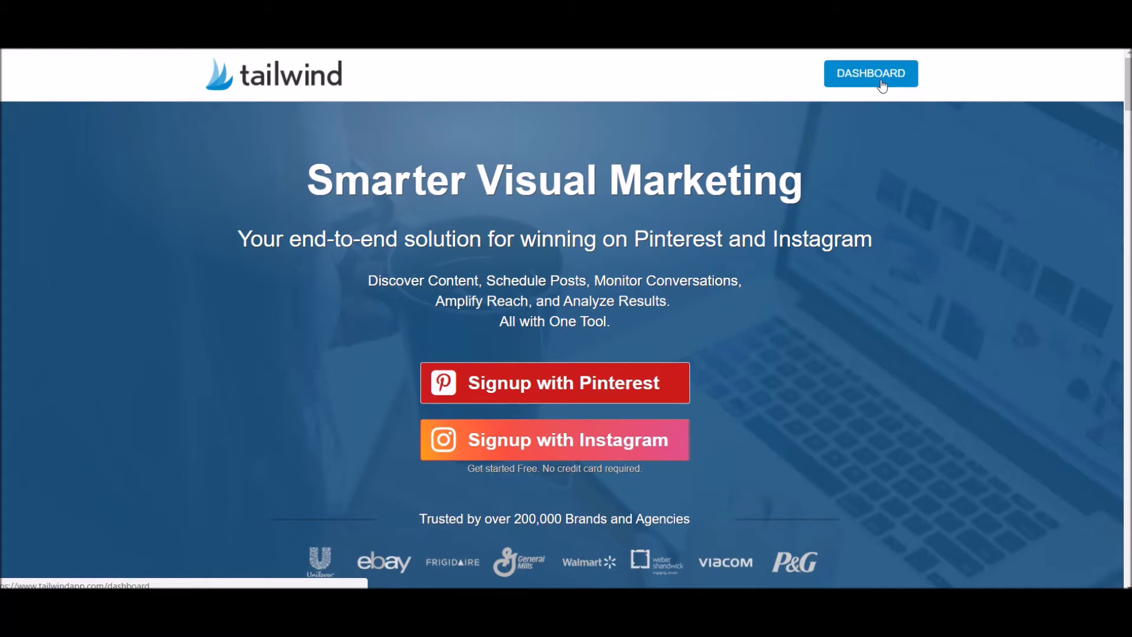
- Open the Tailwind dashboard and go to the weekly pinning schedule in the publisher
click(883, 86)
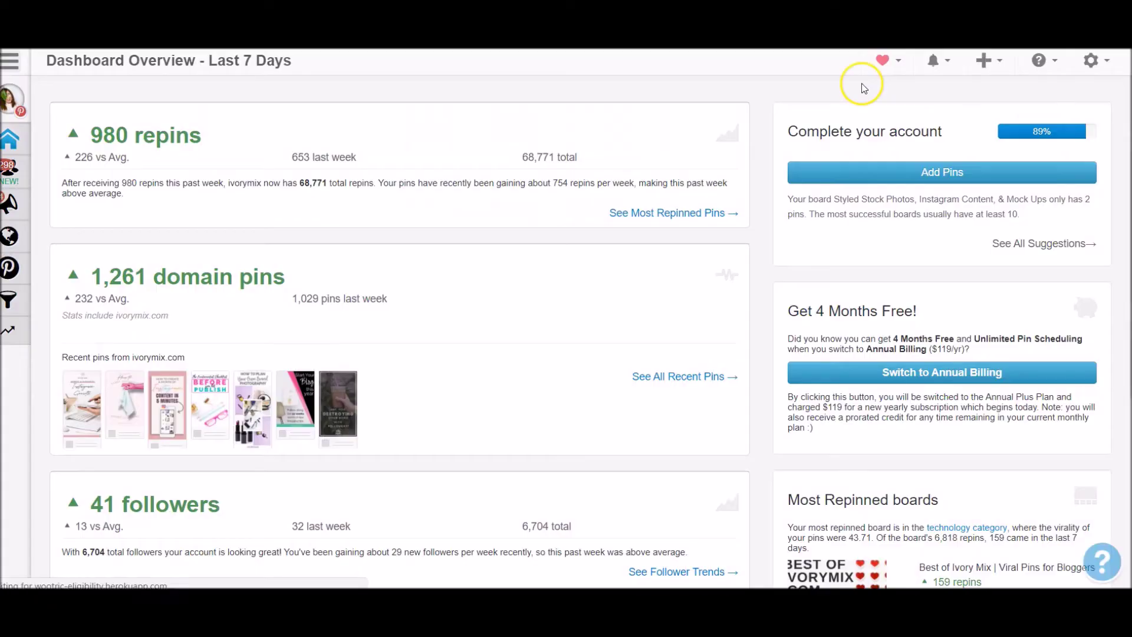
mouse_move(16, 209)
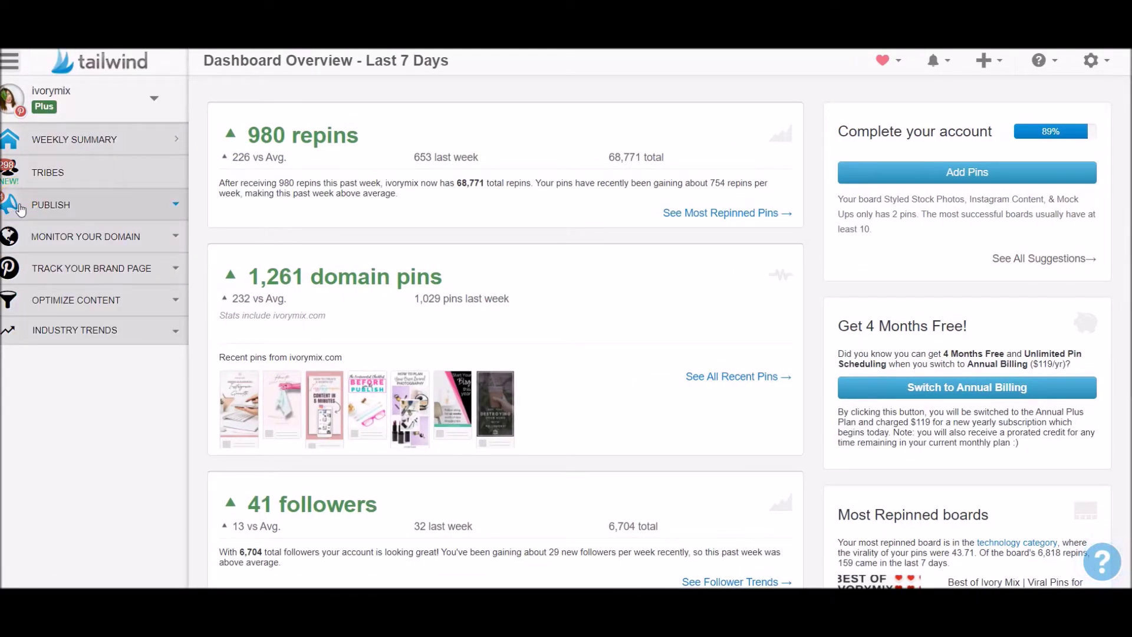
click(21, 206)
click(85, 309)
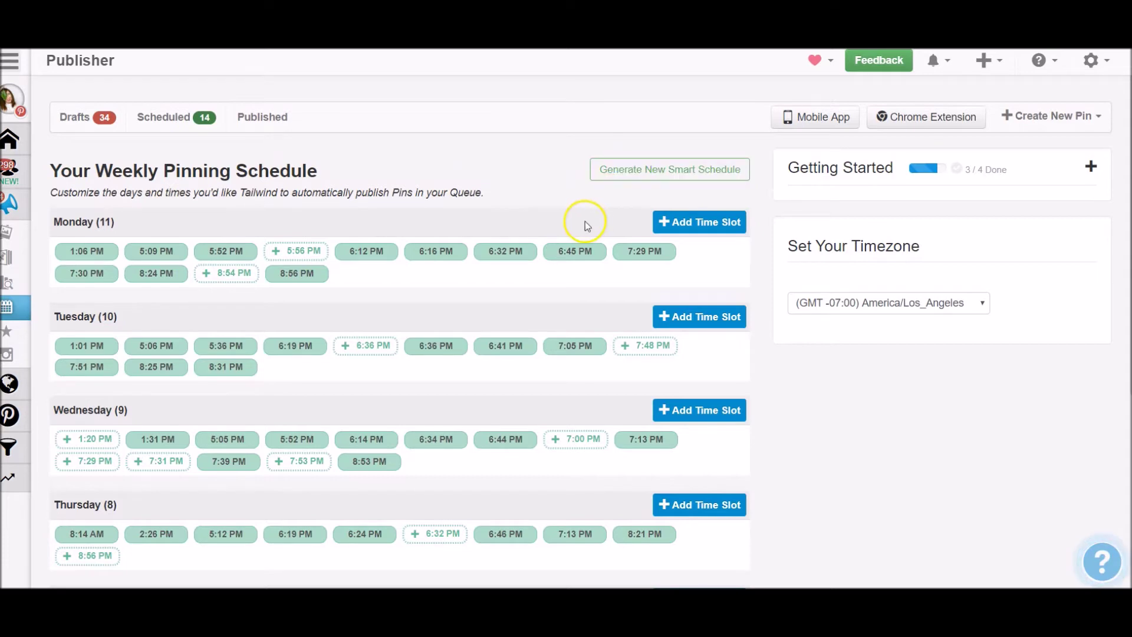
- Review the smart schedule generator's posts-per-day setting and its note on optimized timeslots, and leave without generating a schedule
click(678, 172)
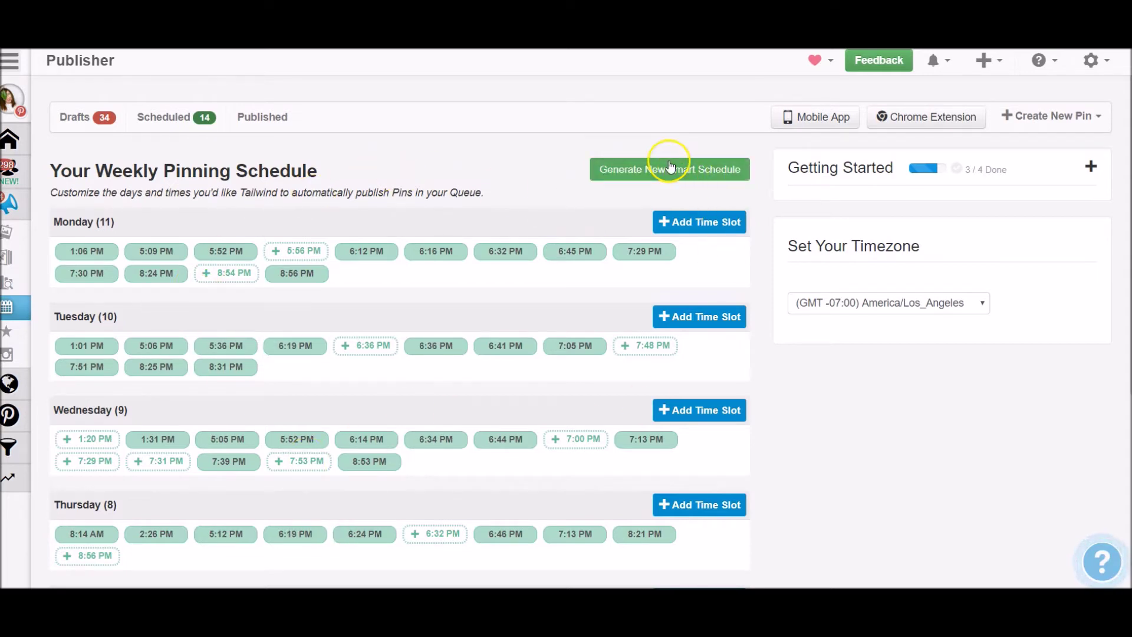
click(511, 263)
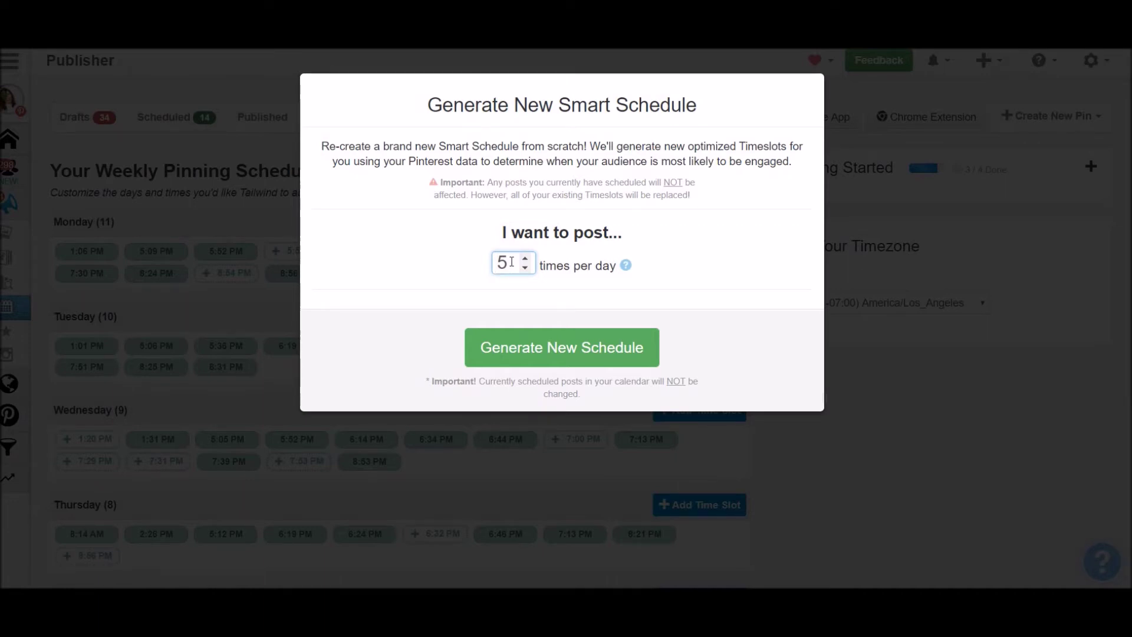
click(556, 353)
drag(692, 149, 481, 164)
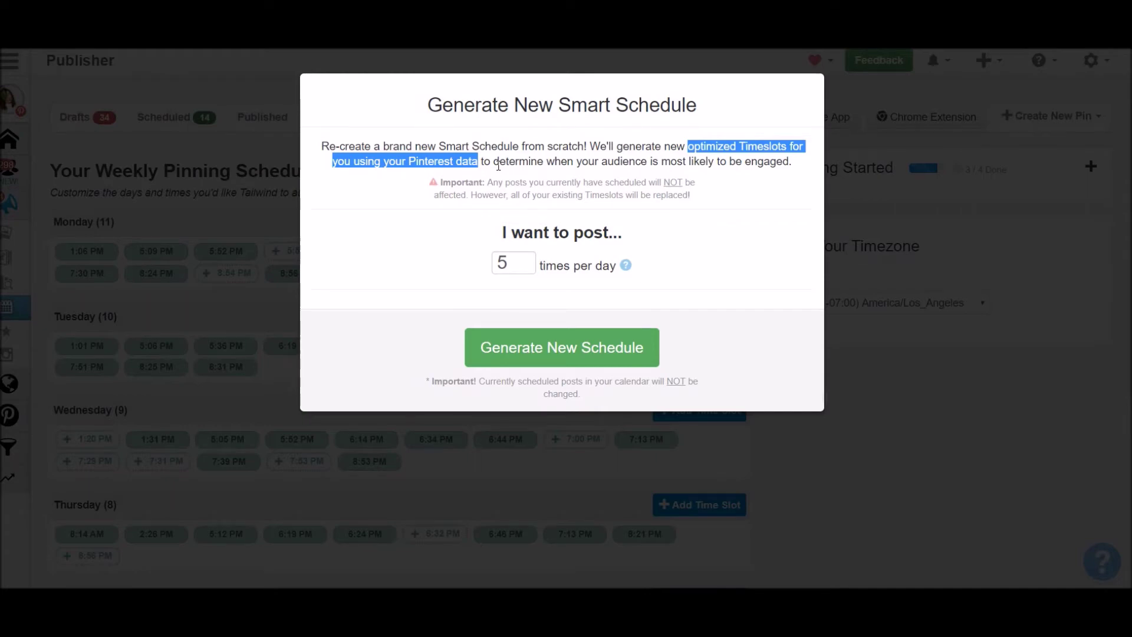
click(212, 453)
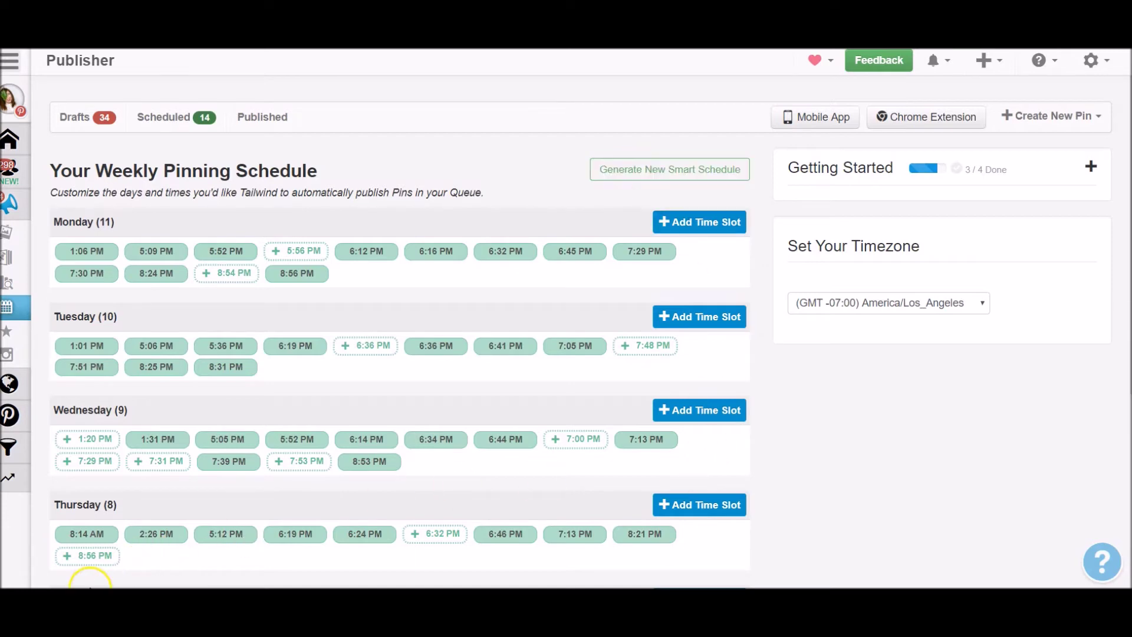
- Open the scheduled pins and inspect the filled and empty time slots for today and Wednesday, Mar 28
mouse_move(15, 254)
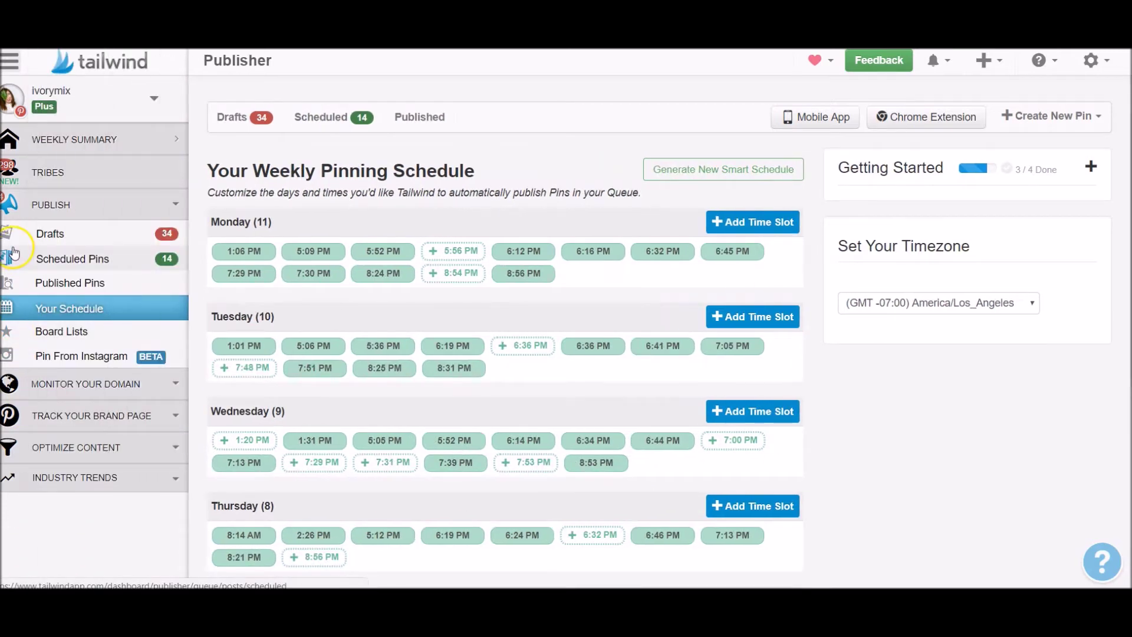
click(53, 262)
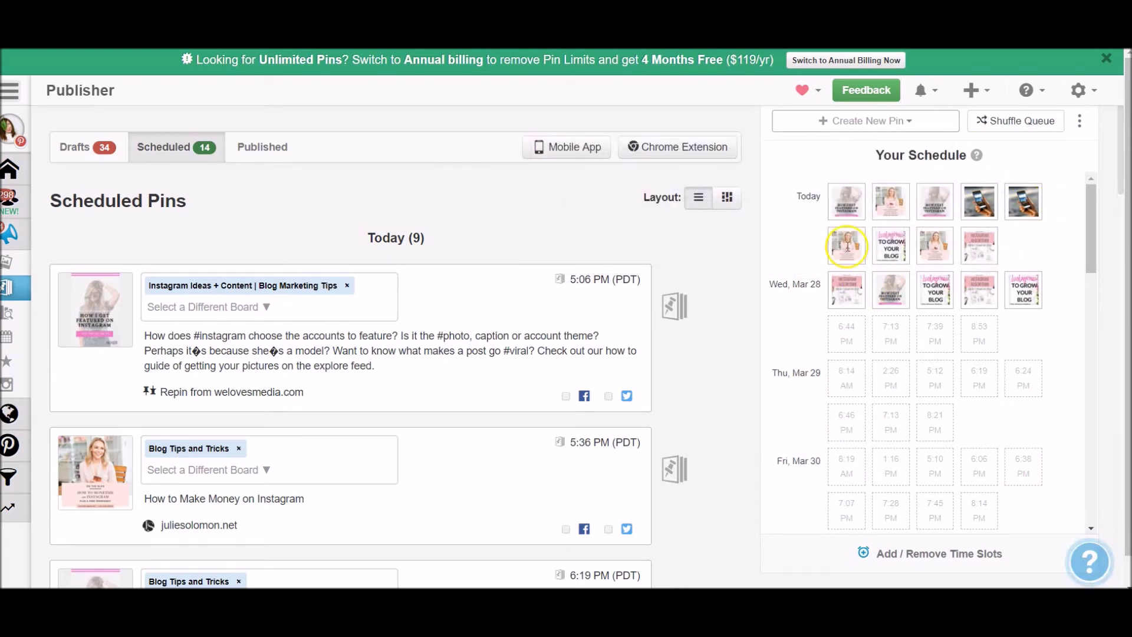
mouse_move(996, 263)
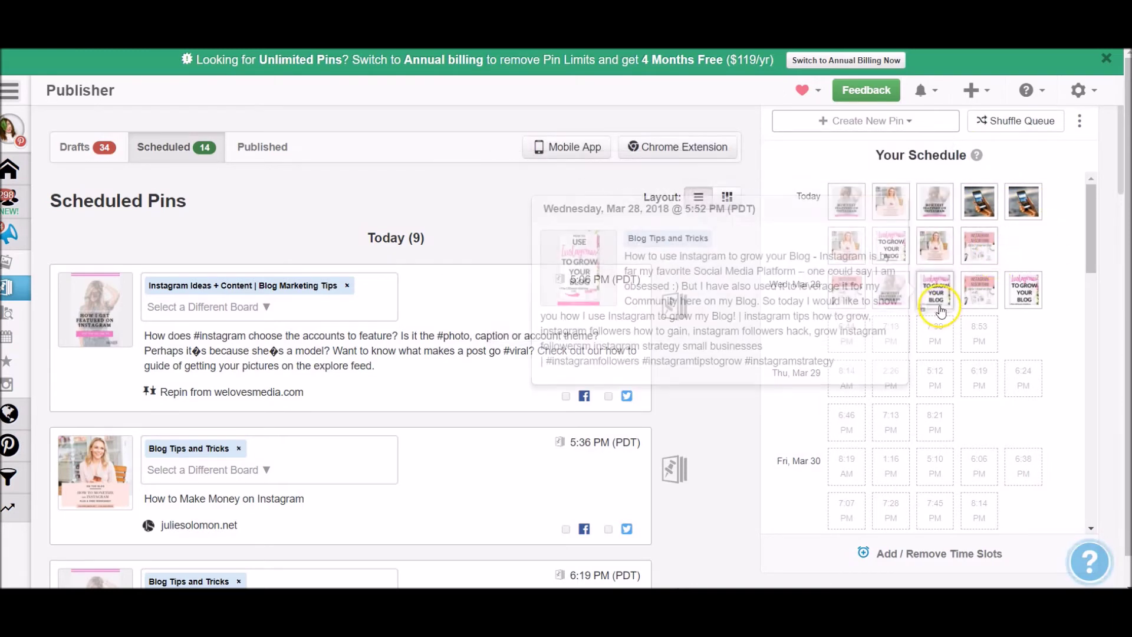
mouse_move(970, 344)
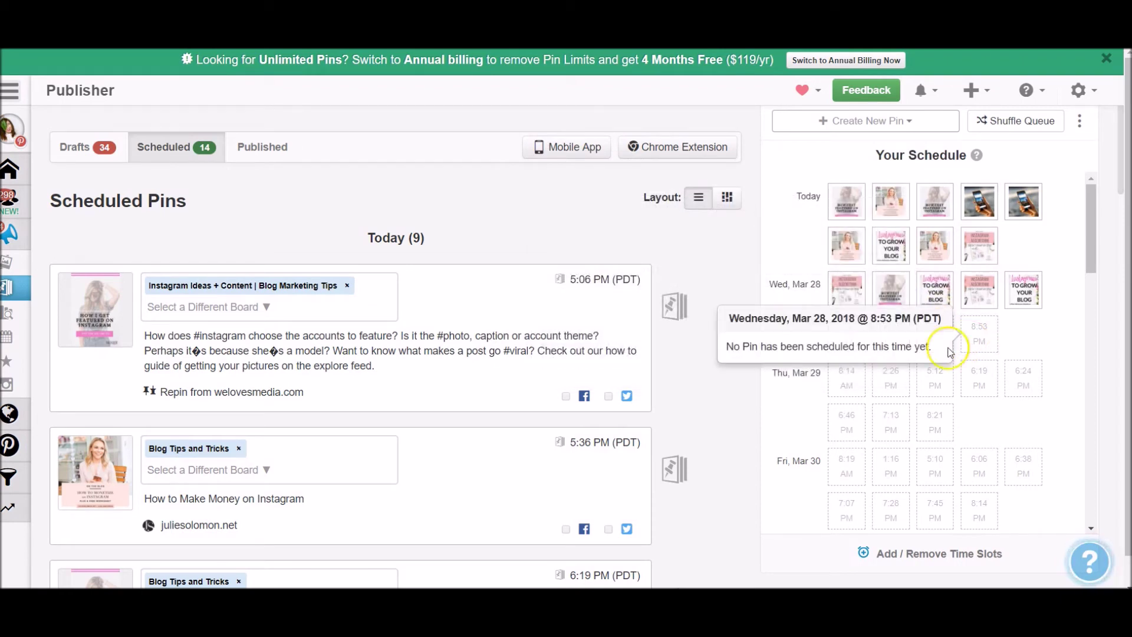
mouse_move(901, 249)
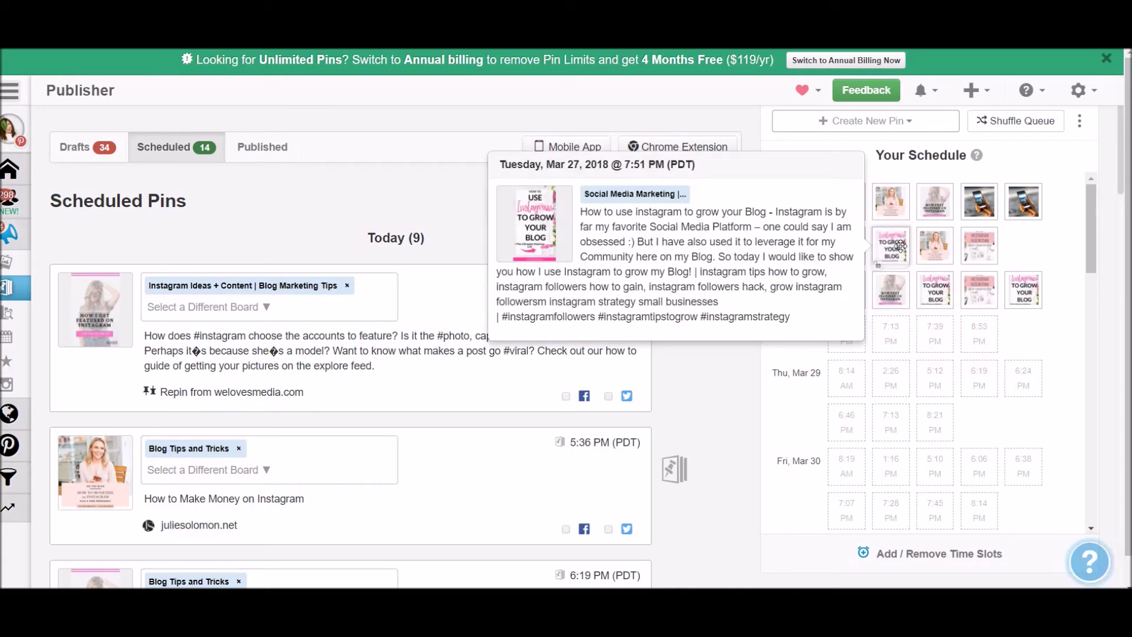
- Bring up the Tailwind Chrome extension's install prompt and dismiss it without adding the extension
click(686, 152)
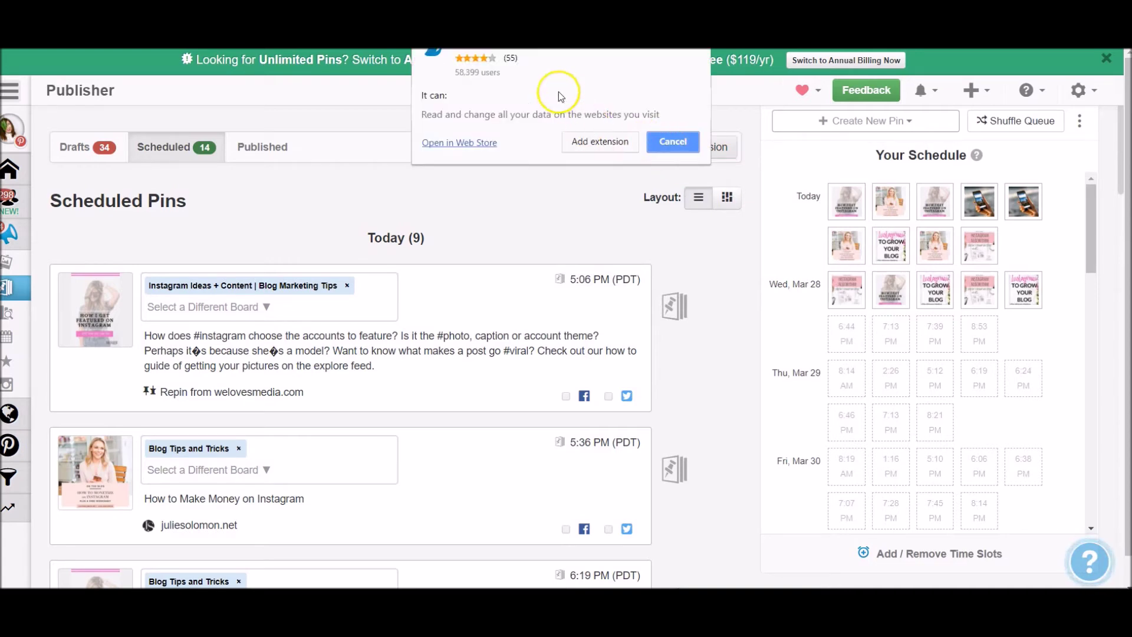
click(445, 148)
click(662, 142)
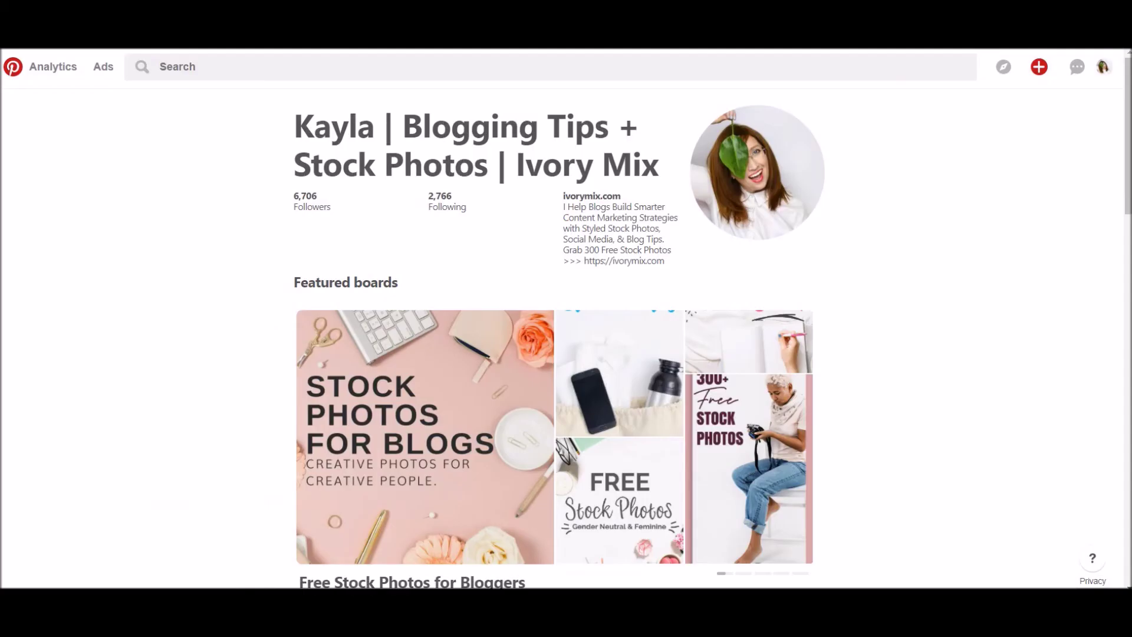
- Switch to the Pinterest home feed and save the "Group Boards: The Secret To Explosive Blog Traffic" pin to Tailwind
click(13, 69)
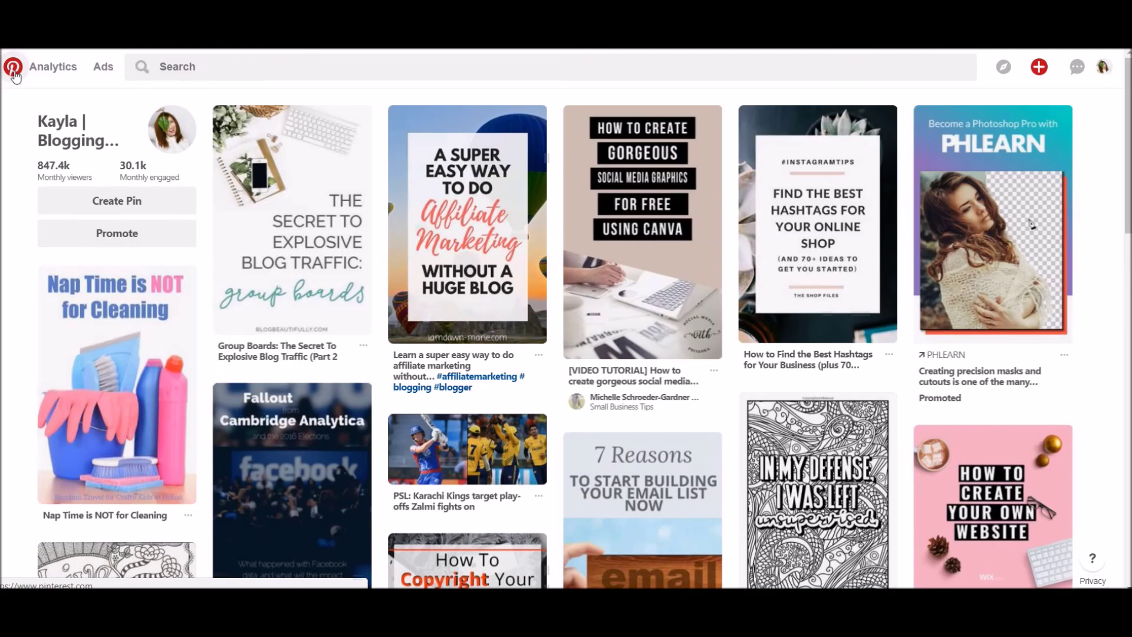
mouse_move(231, 160)
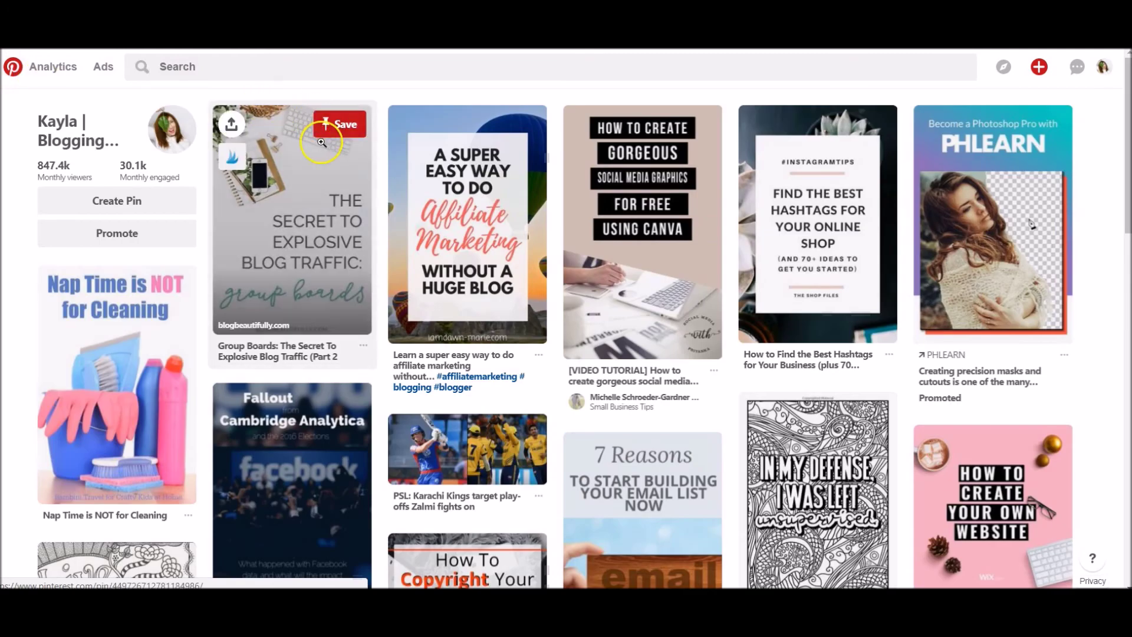
click(231, 160)
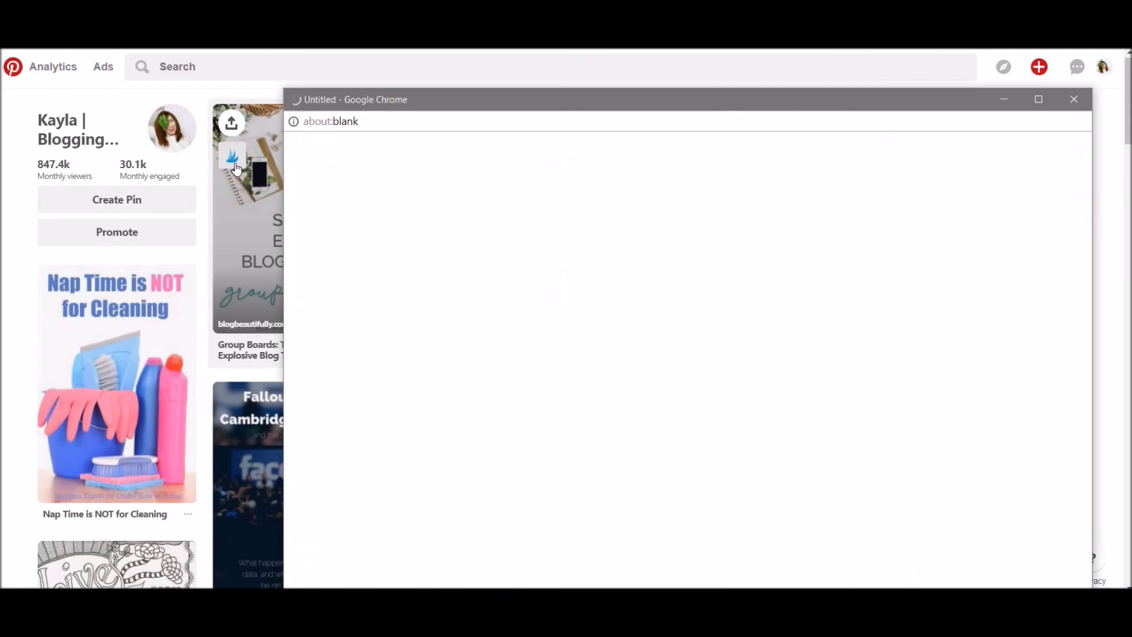
drag(422, 93, 339, 61)
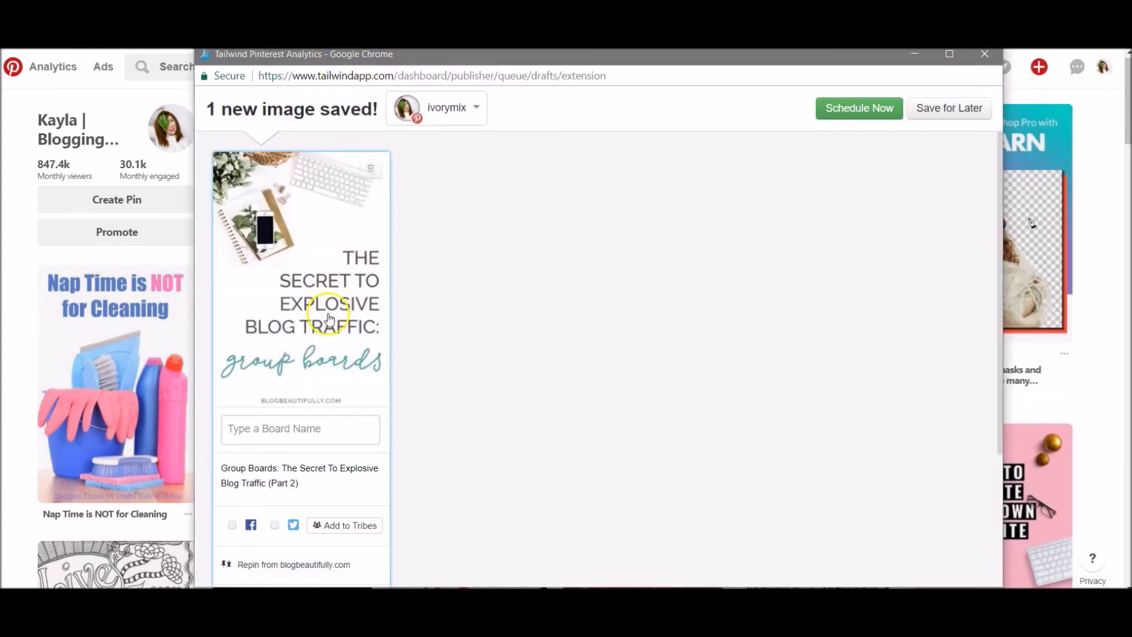
- Examine the saved pin's board choices and queue options, and close the Tailwind draft window without scheduling it
click(271, 431)
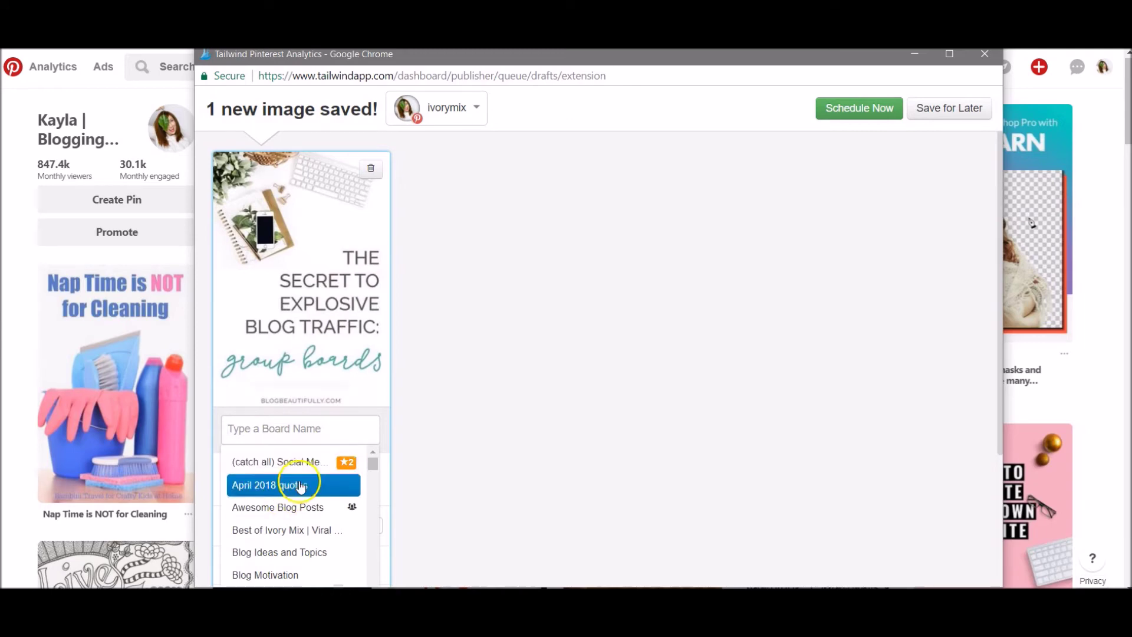
scroll(420, 364, down, 3)
click(440, 356)
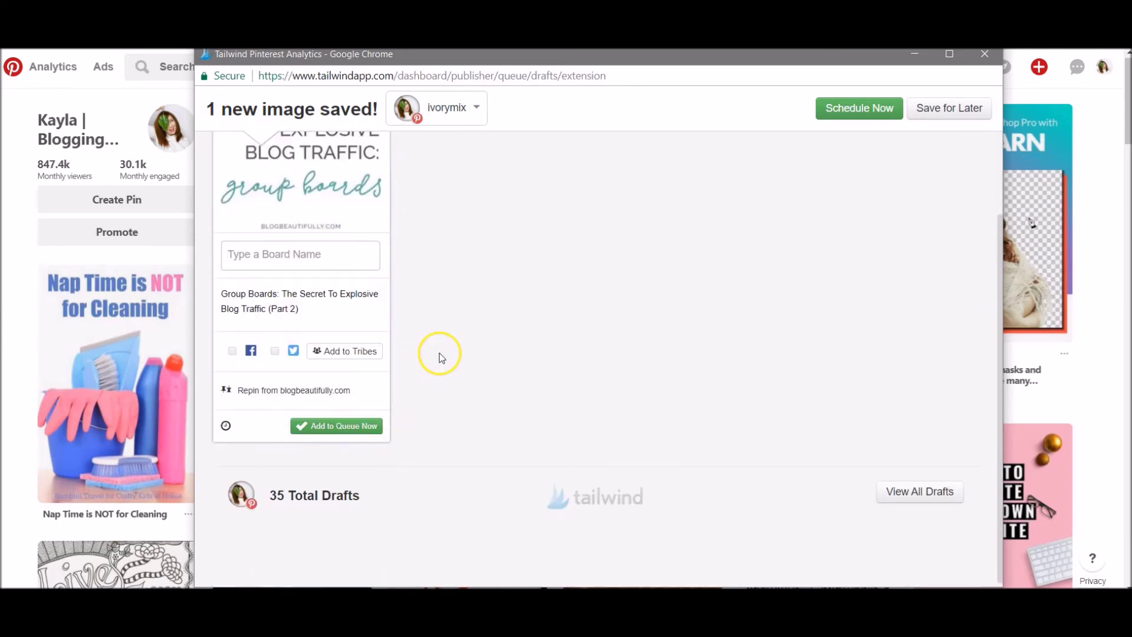
click(984, 54)
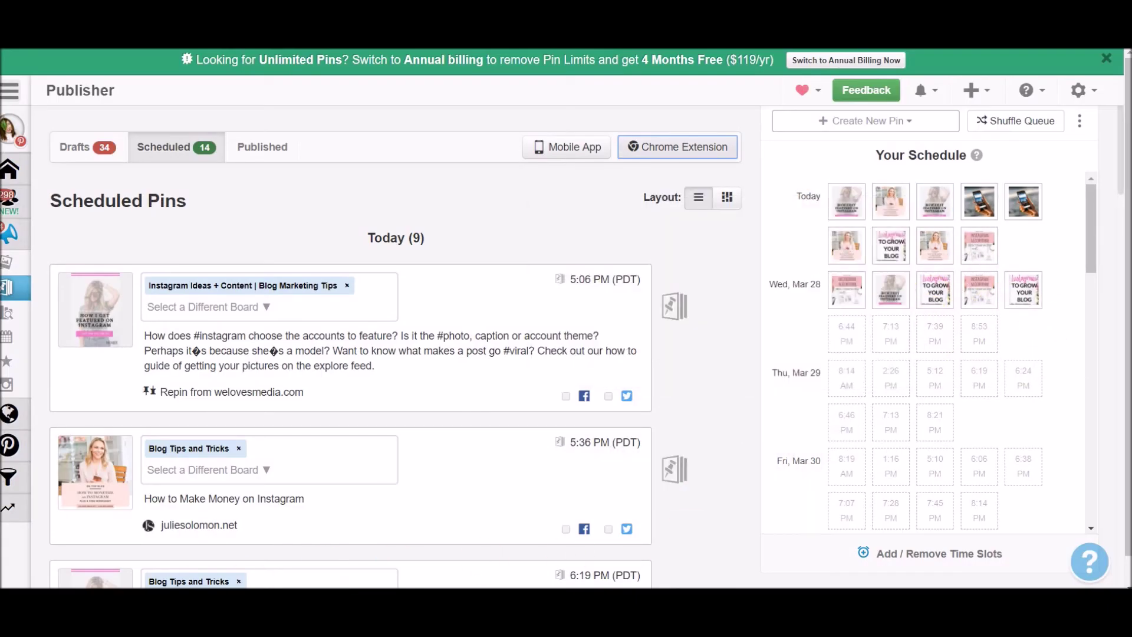
- Return to the weekly pinning schedule in Tailwind
mouse_move(24, 341)
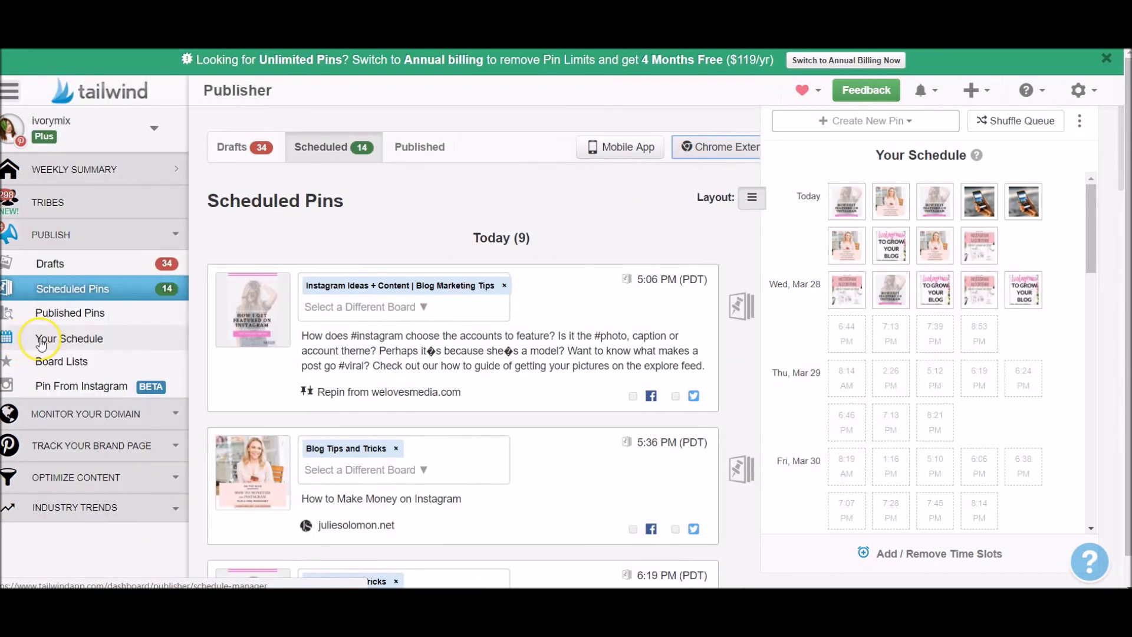
click(42, 342)
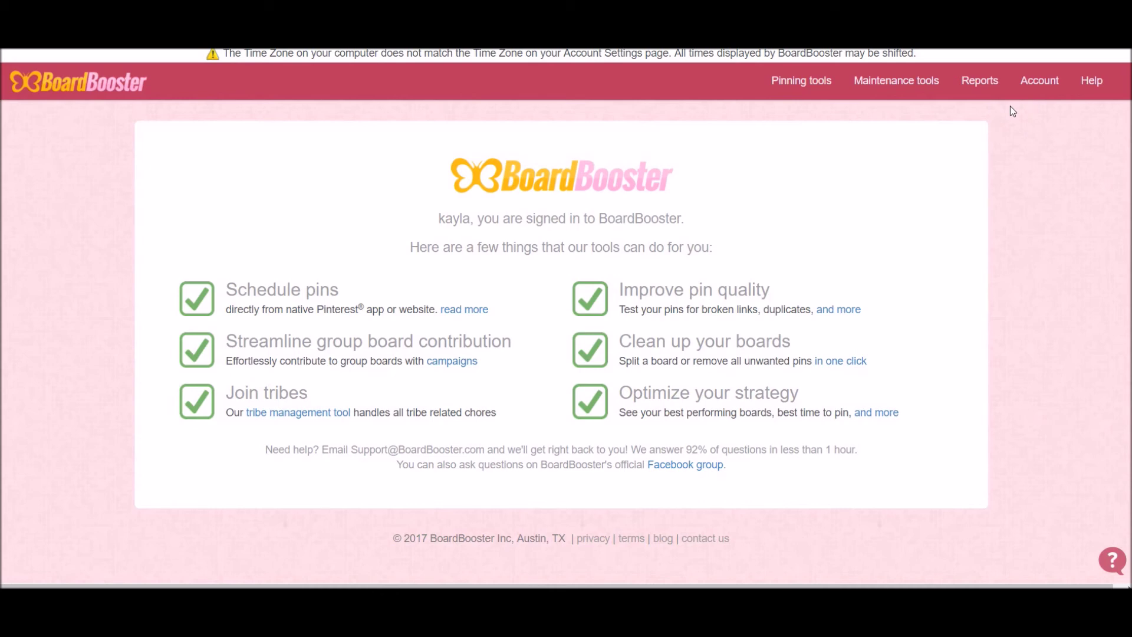
- Open BoardBooster's Best Time to Pin report and view its hourly repin chart for all boards
click(982, 83)
click(984, 83)
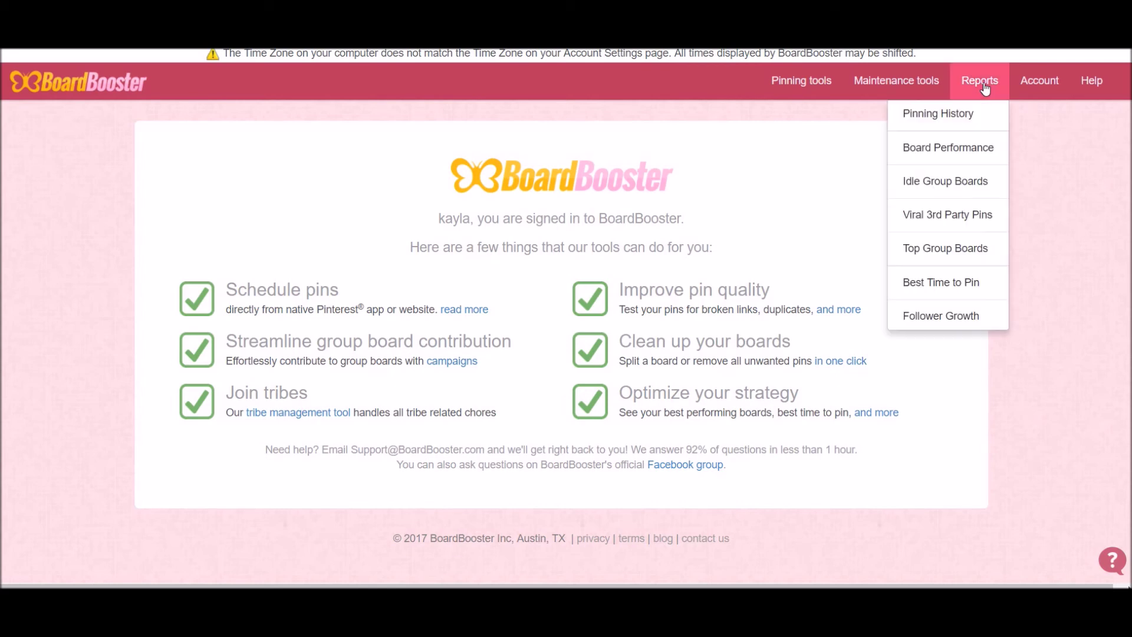
click(929, 284)
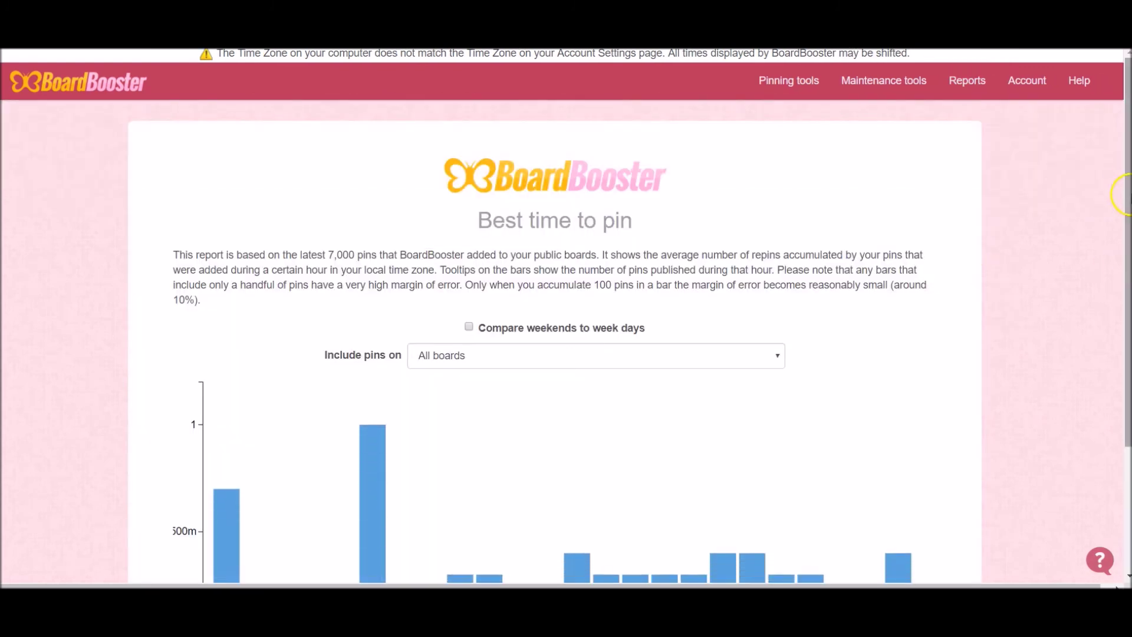
drag(1128, 194, 1126, 280)
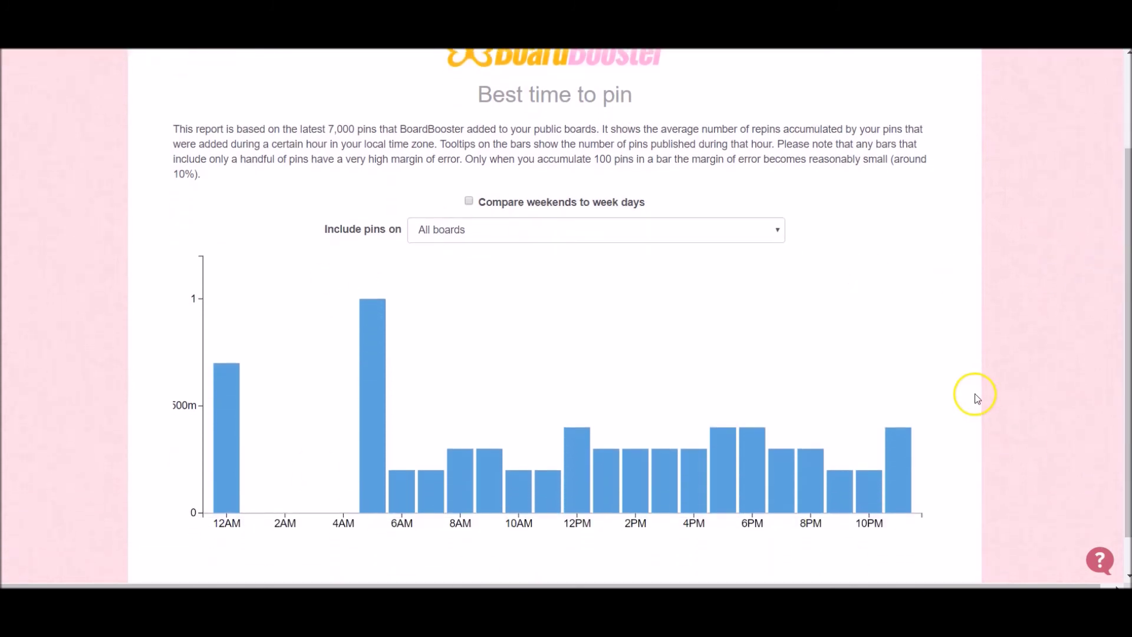
- Compare weekends to week days in the report, try the April 2018 quotes board, and settle on the Blog Tips and Tricks board
click(469, 202)
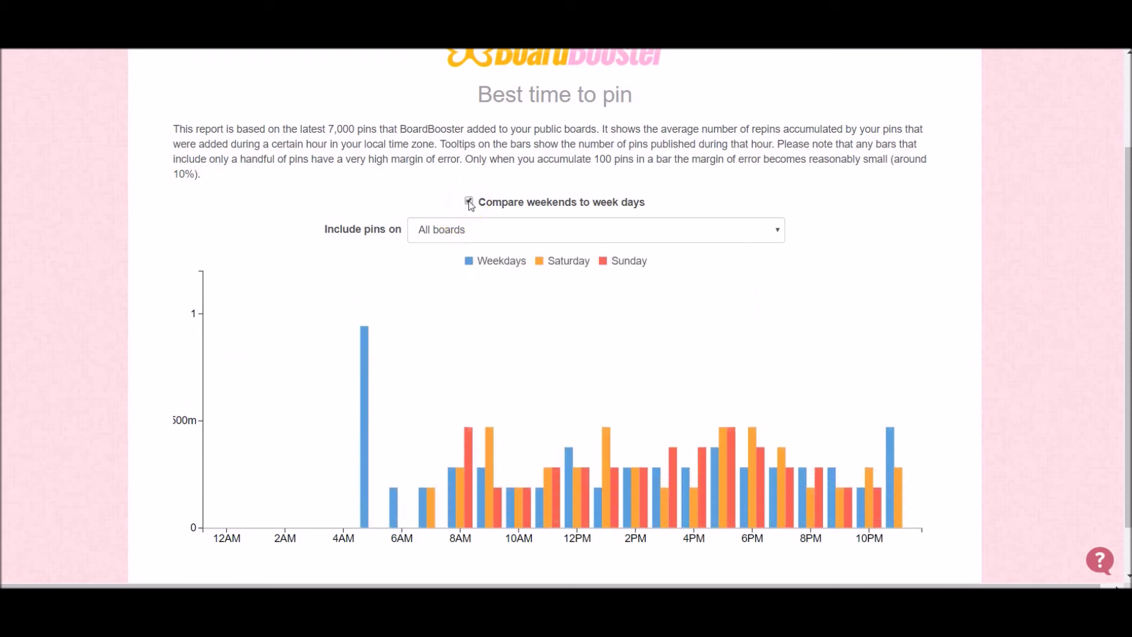
click(487, 230)
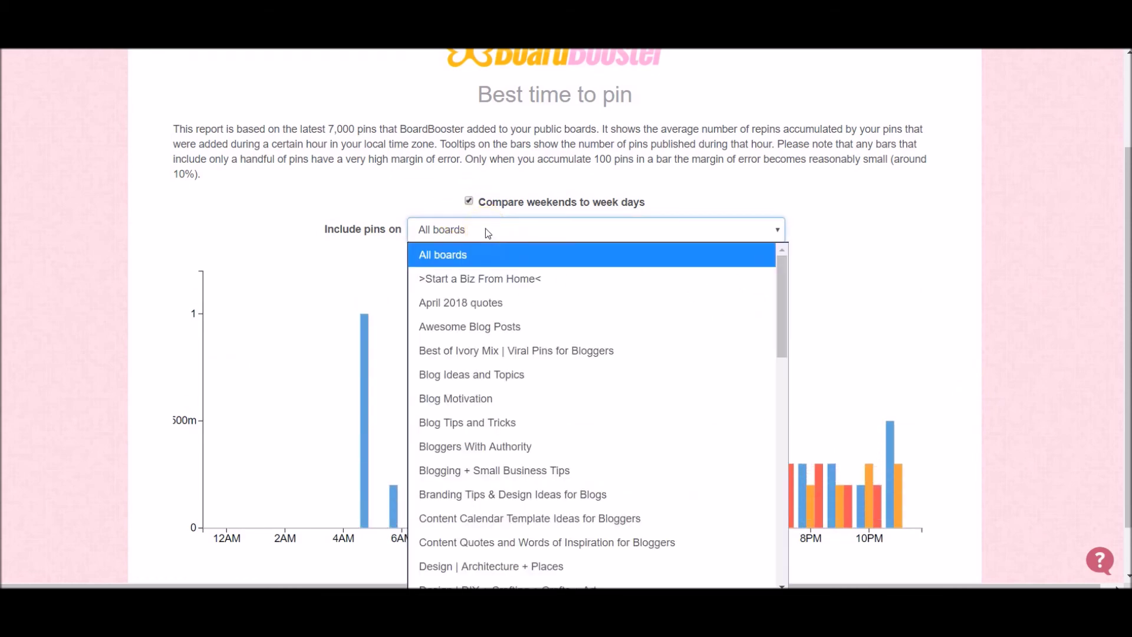
click(473, 302)
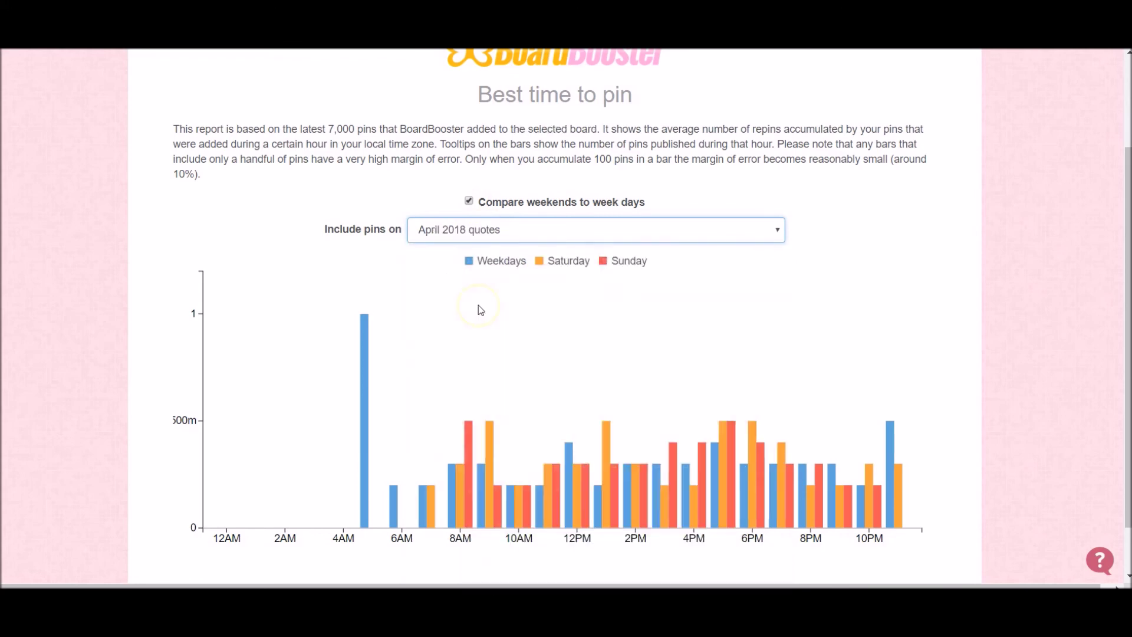
click(522, 337)
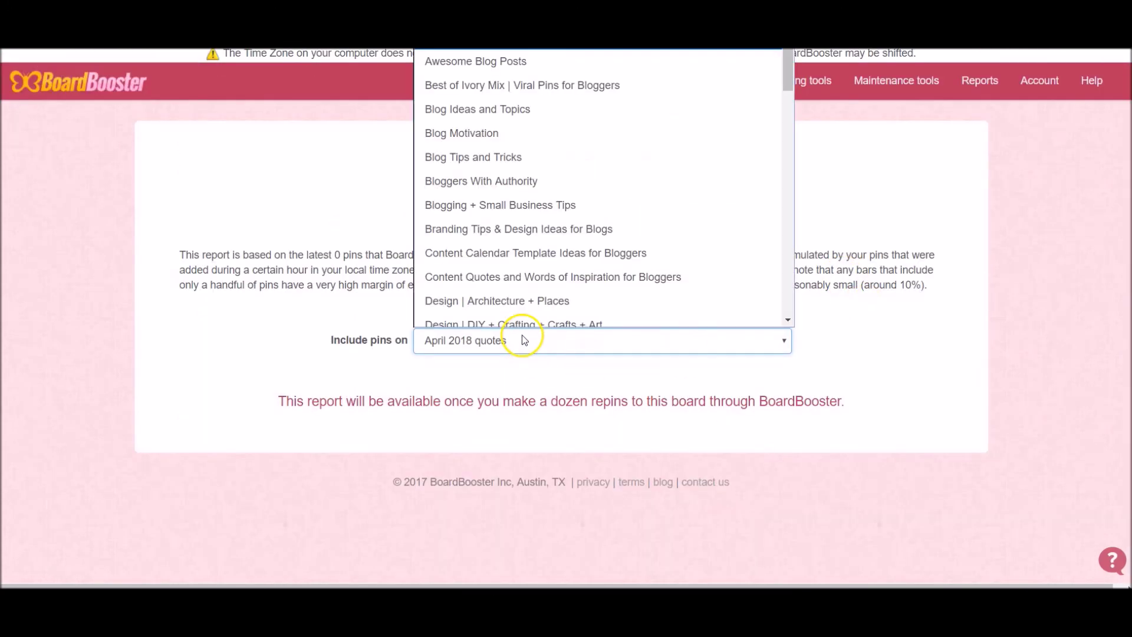
click(470, 148)
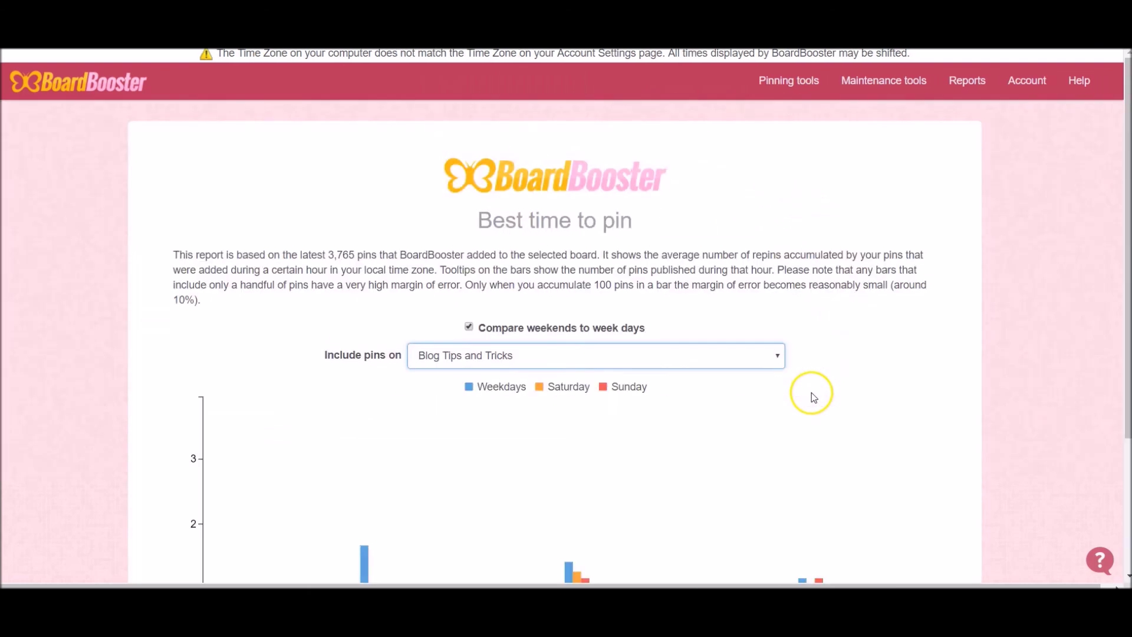
drag(1122, 172, 1116, 287)
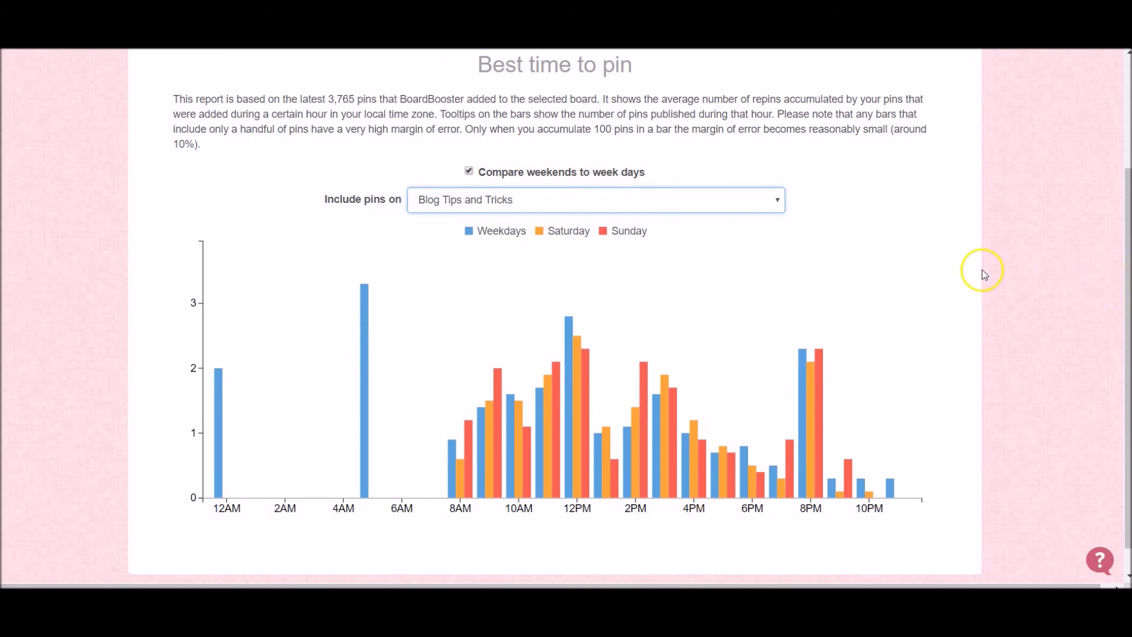